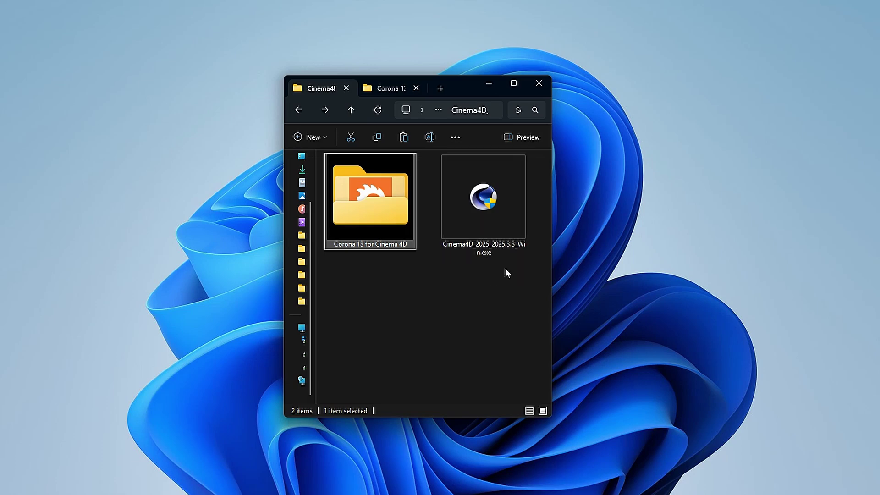
Switch File Explorer to Details view and run Cinema4D_2025_2025.3.3_Win.exe as administrator.
click(529, 411)
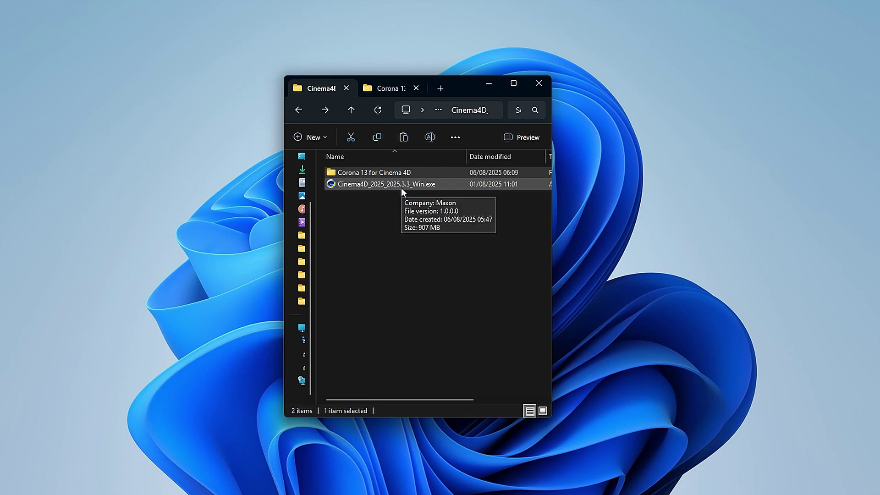
click(368, 173)
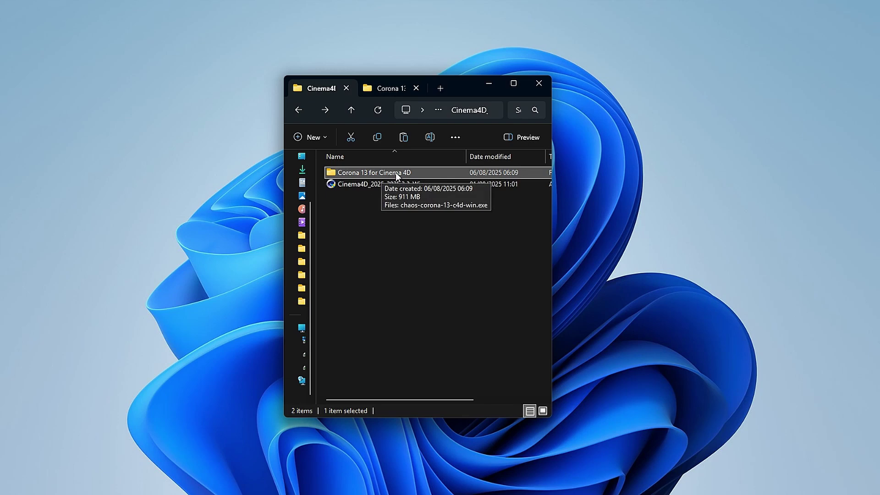
click(364, 183)
right_click(364, 183)
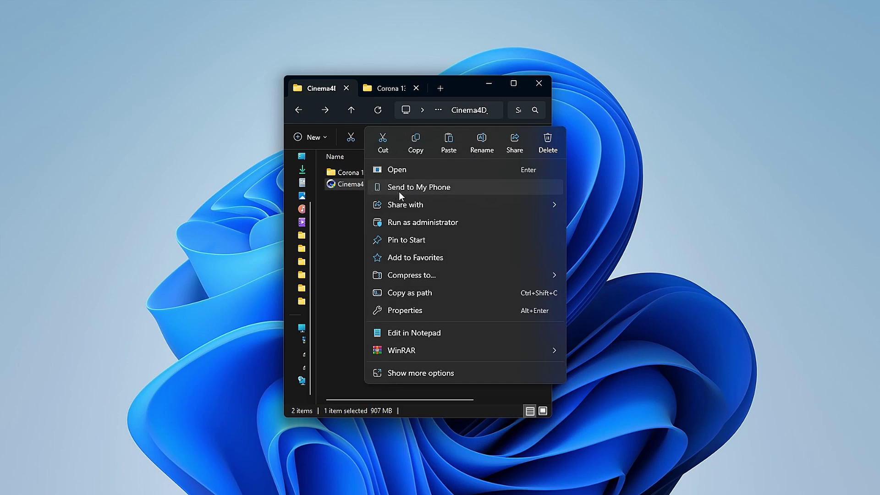
click(427, 225)
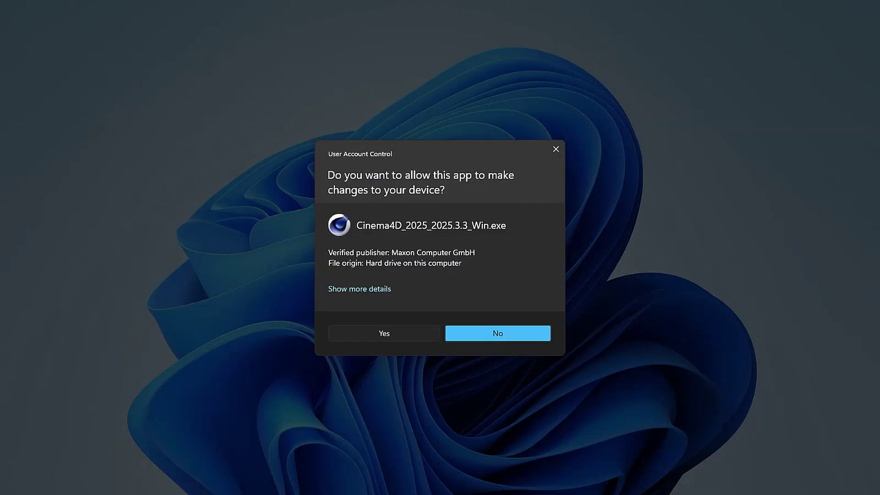
Approve the UAC prompt and keep the install folder on the C drive after a trial edit.
click(392, 333)
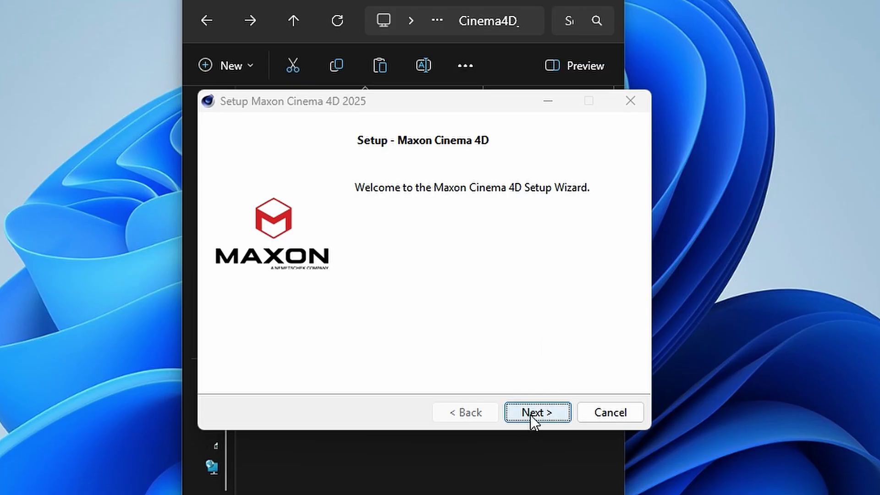
click(531, 415)
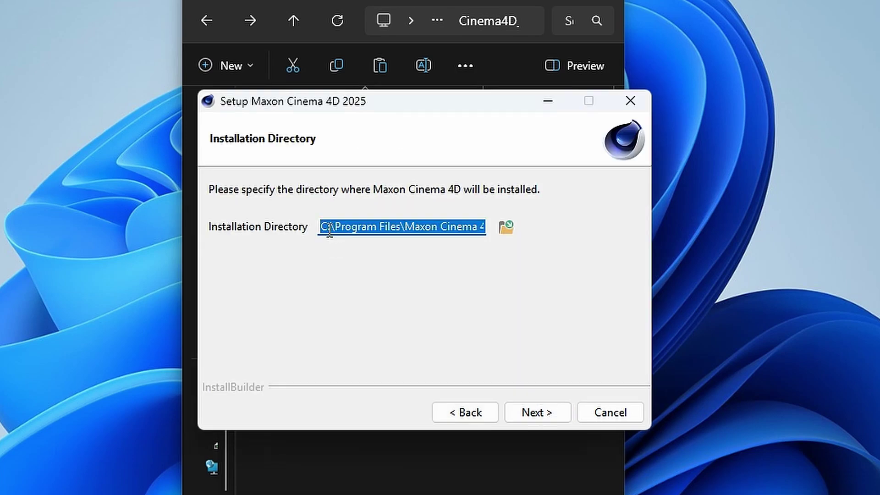
key(Home)
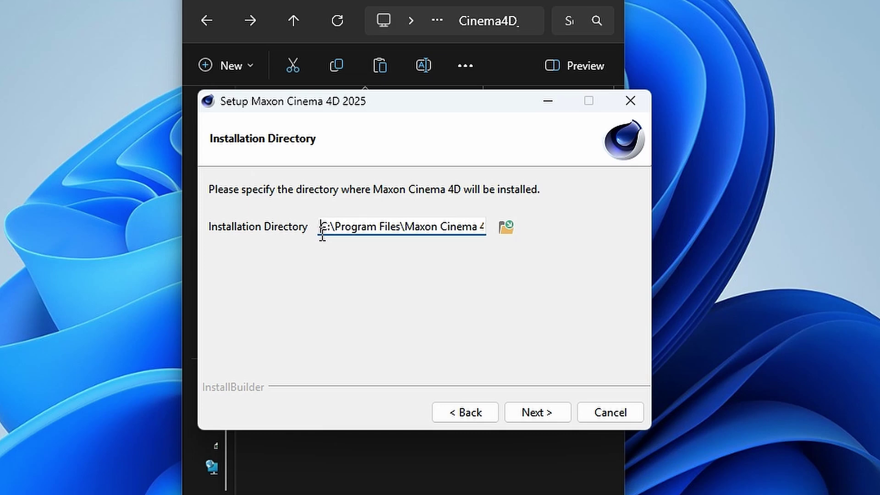
text(E)
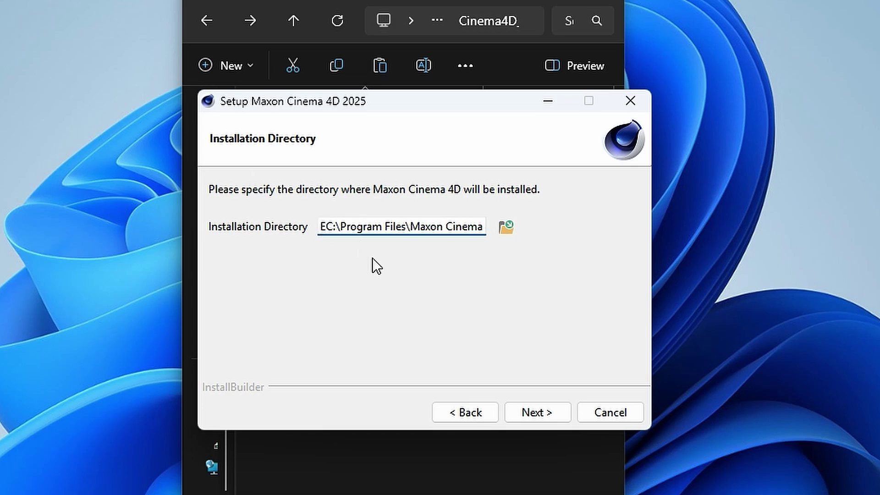
key(Delete)
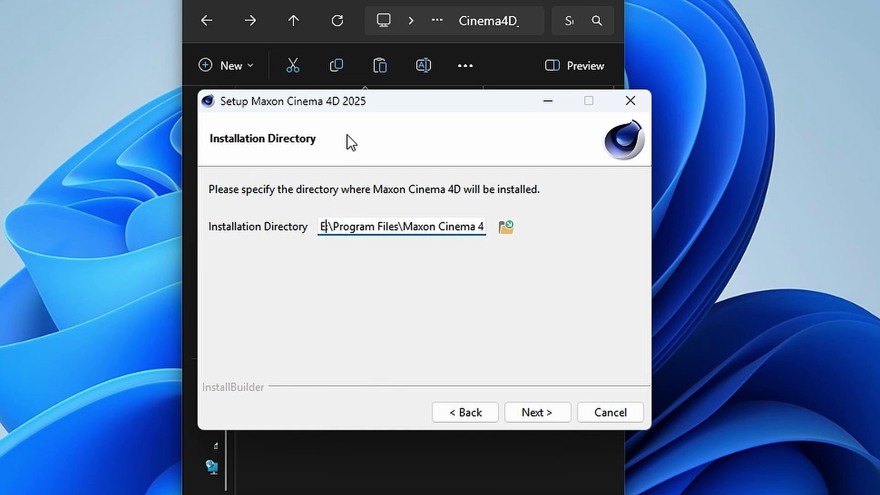
key(End)
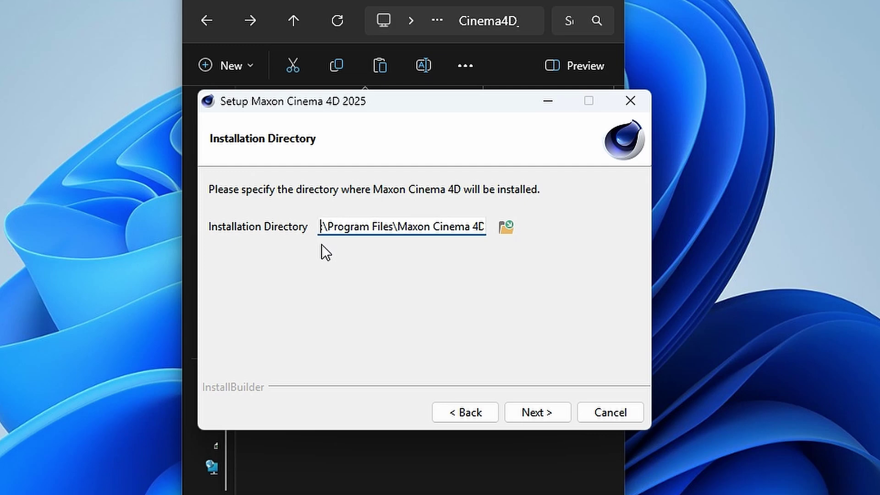
key(ctrl+z)
click(538, 411)
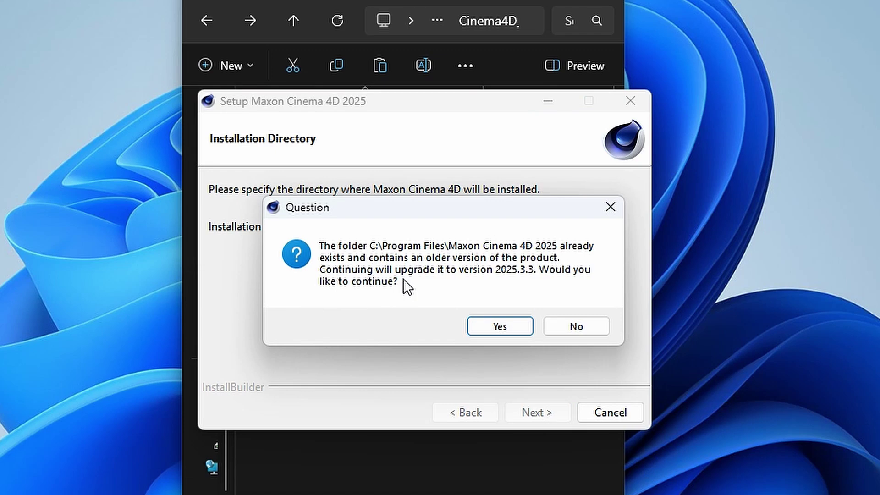
Confirm the upgrade to 2025.3.3, install it, and finish with Cinema 4D launching.
click(495, 326)
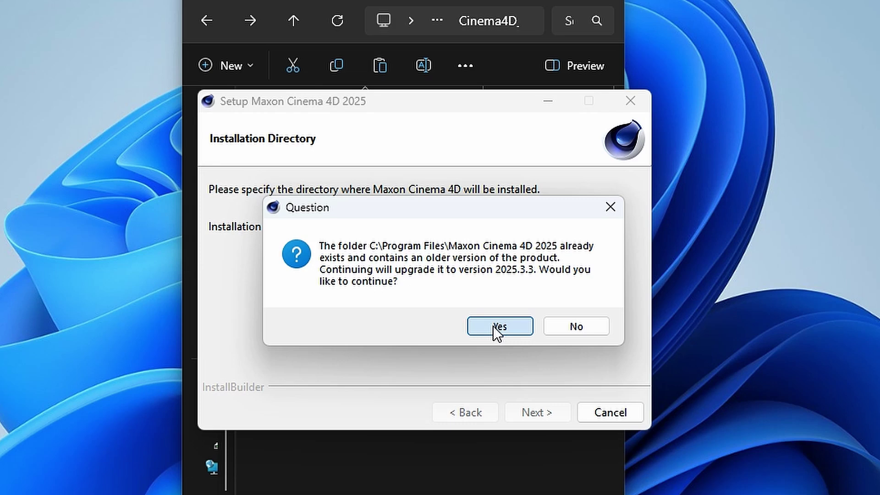
click(533, 411)
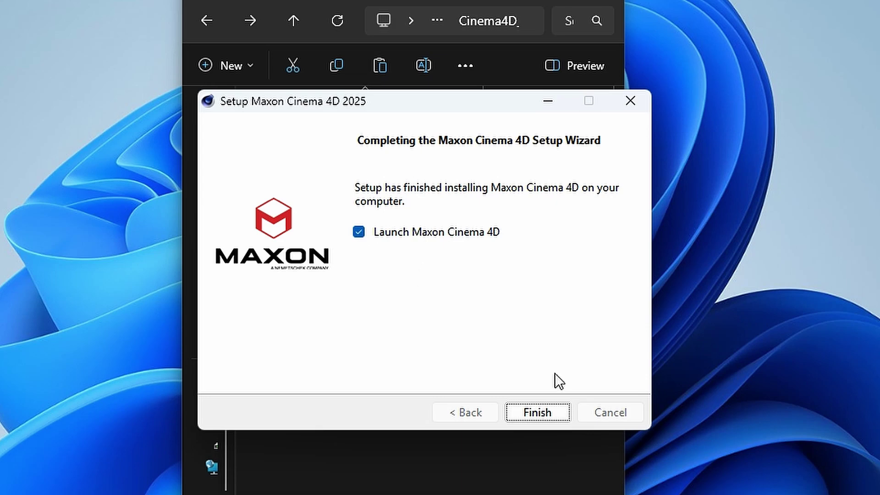
click(548, 414)
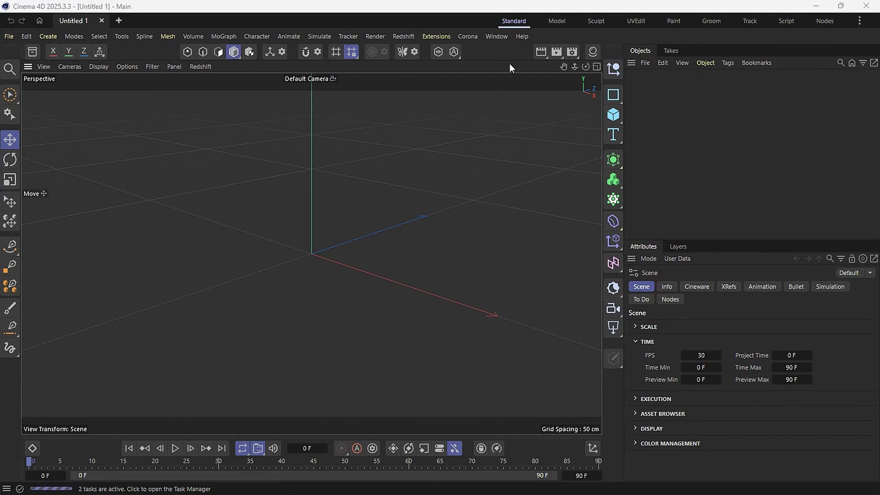
Check the Cinema 4D version under Help > About, then view the Corona About dialog.
click(522, 36)
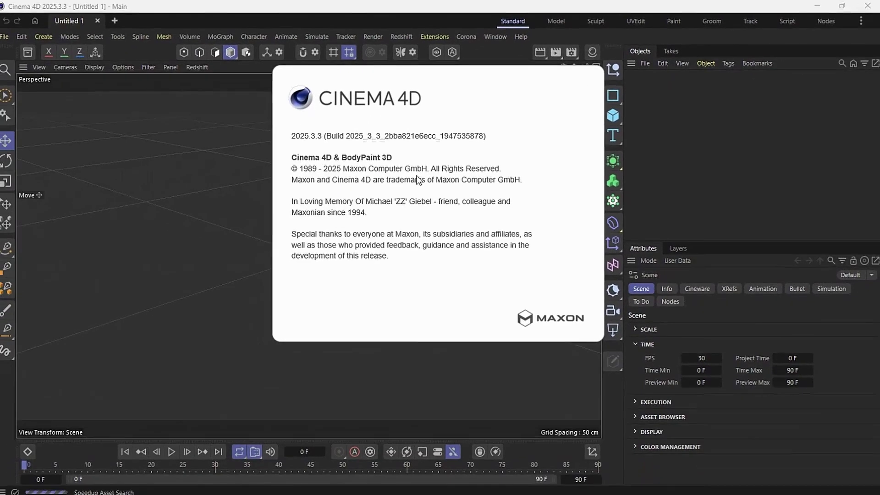
click(422, 241)
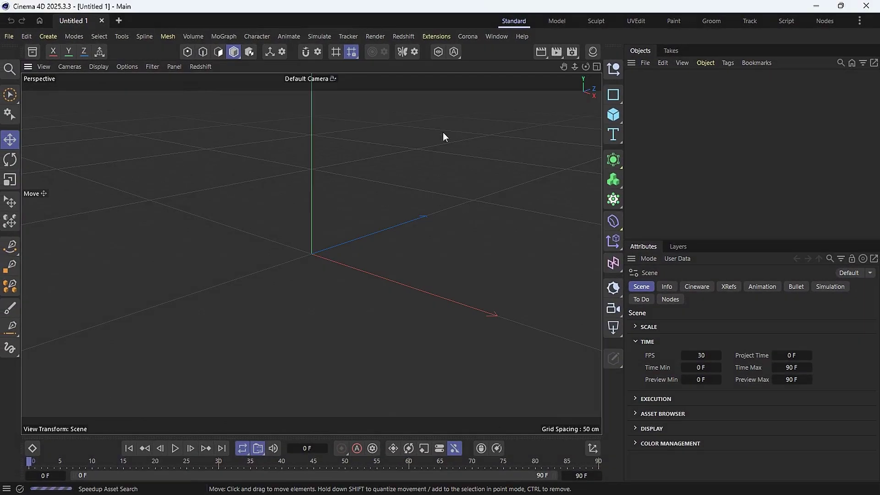
click(466, 34)
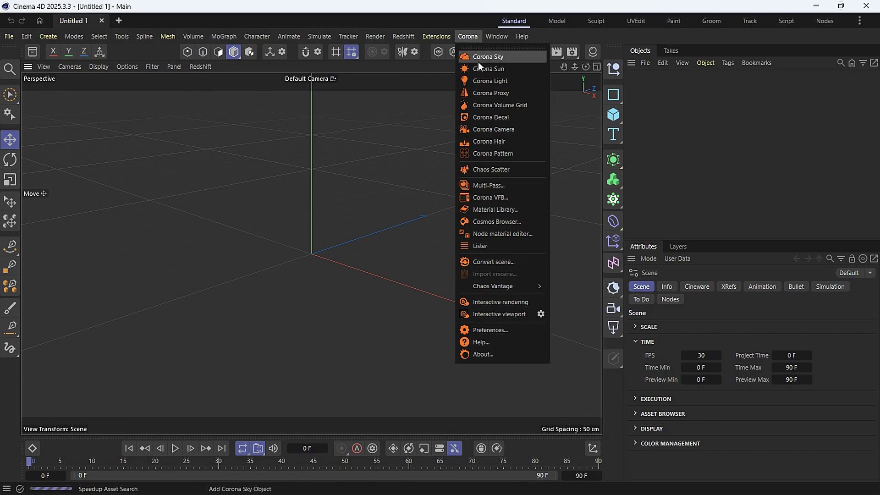
click(485, 355)
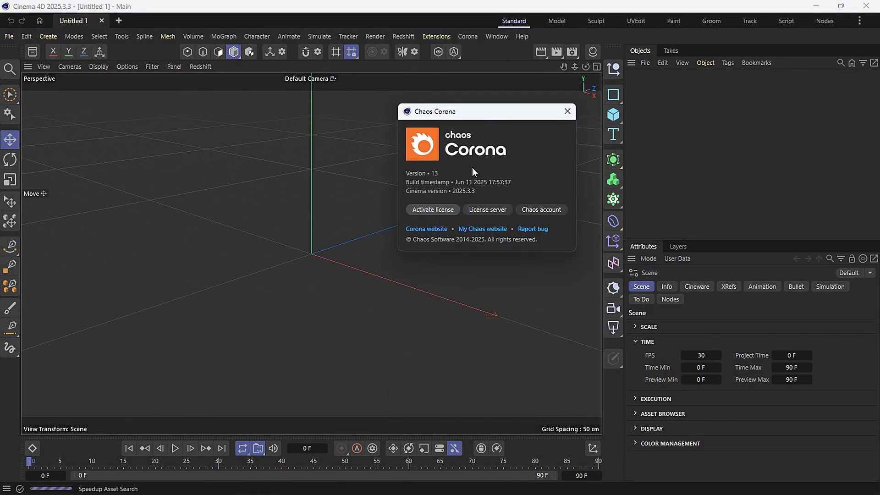
drag(489, 115, 471, 125)
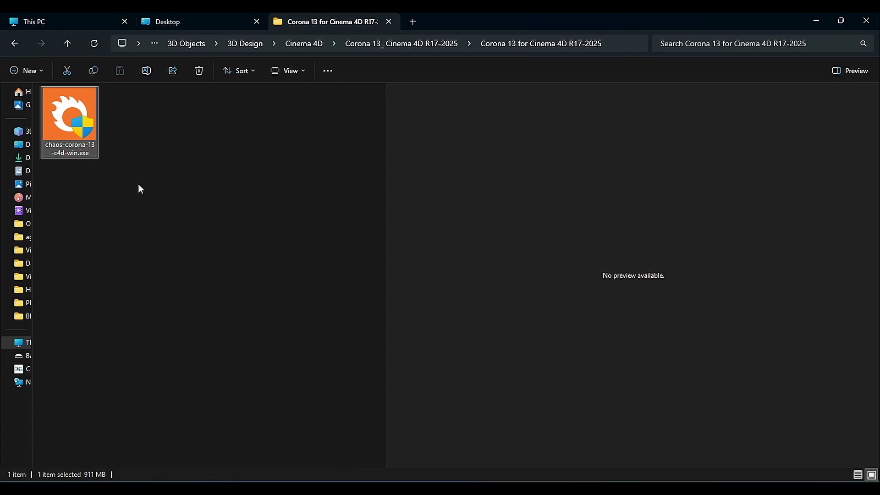
Run chaos-corona-13-c4d-win.exe as administrator and approve the UAC prompt.
right_click(71, 123)
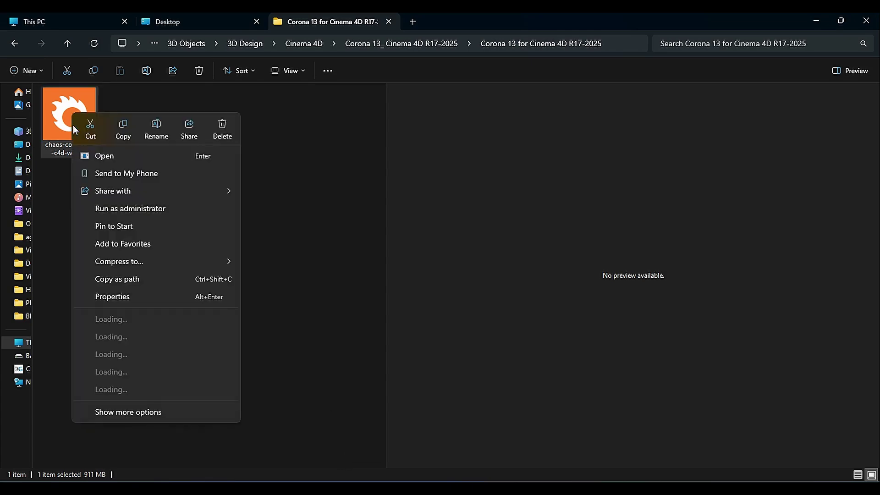
click(160, 209)
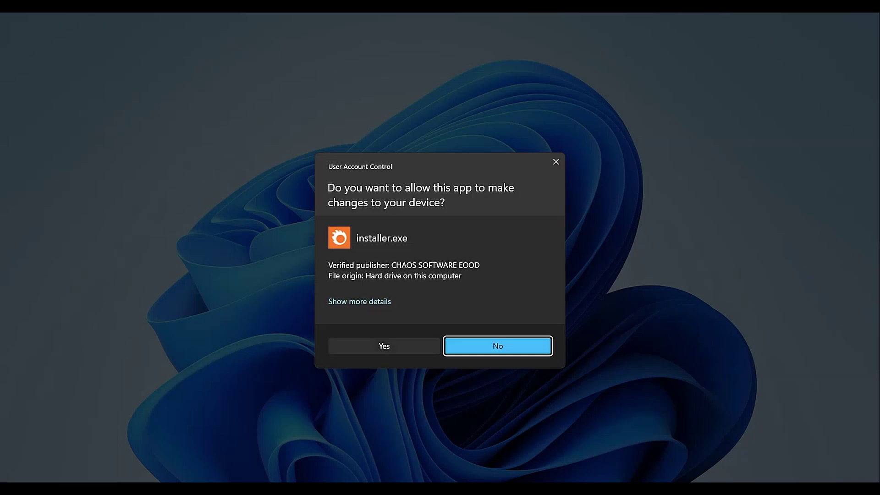
click(384, 346)
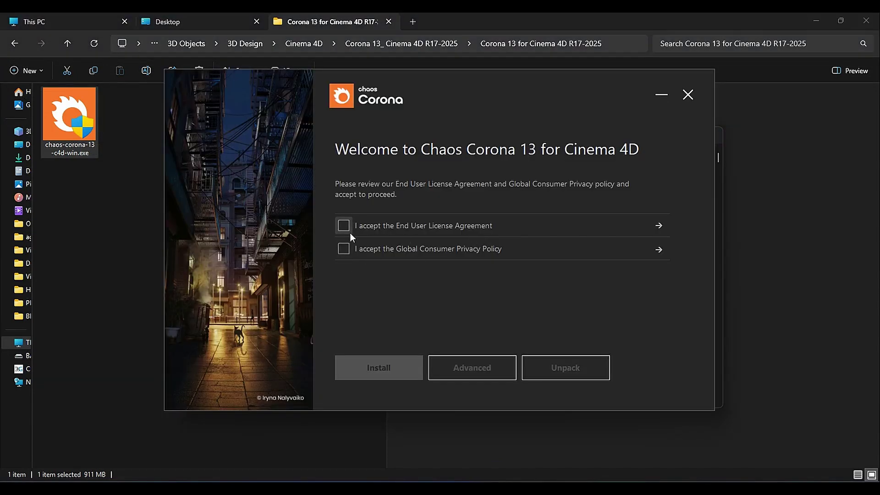
Accept the End User License Agreement and the Global Consumer Privacy Policy.
click(343, 226)
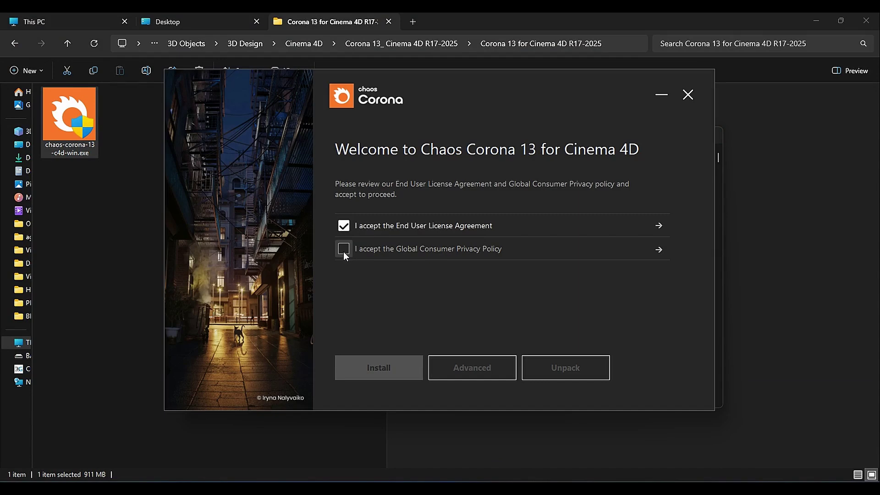
click(344, 250)
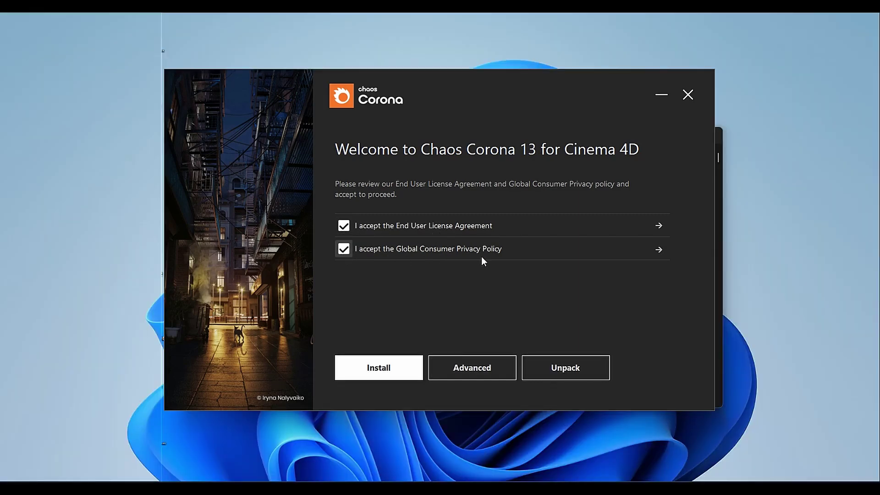
click(478, 372)
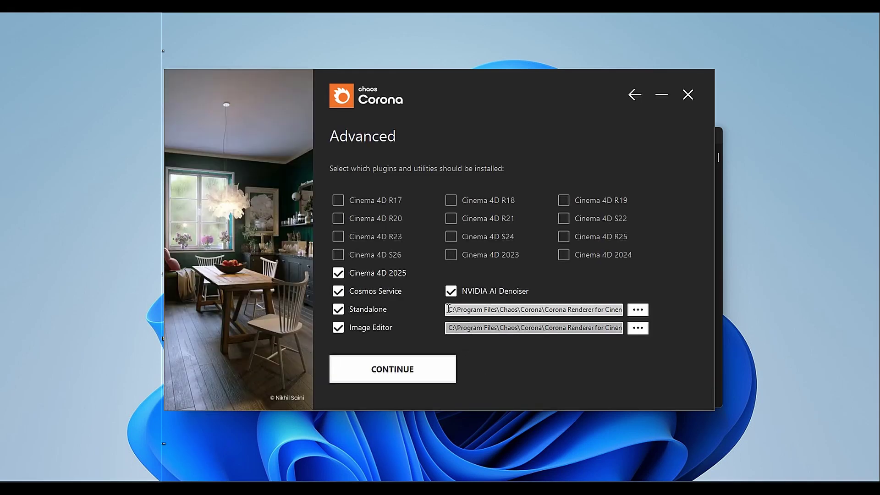
Keep Cinema 4D 2025 as the plugin target and accept its installation path.
click(376, 276)
click(343, 273)
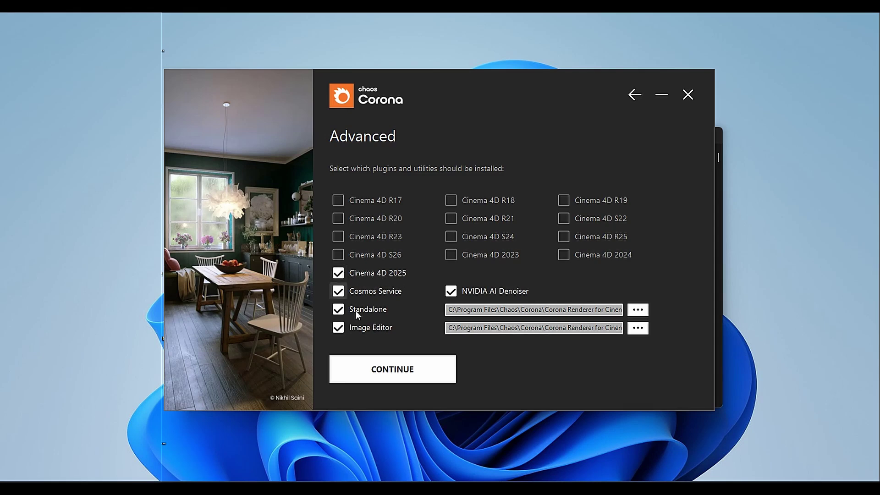
click(399, 371)
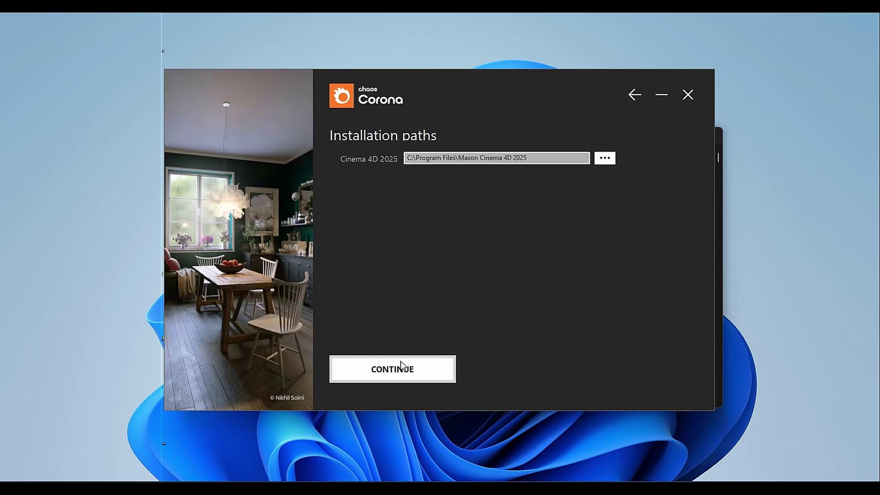
click(404, 368)
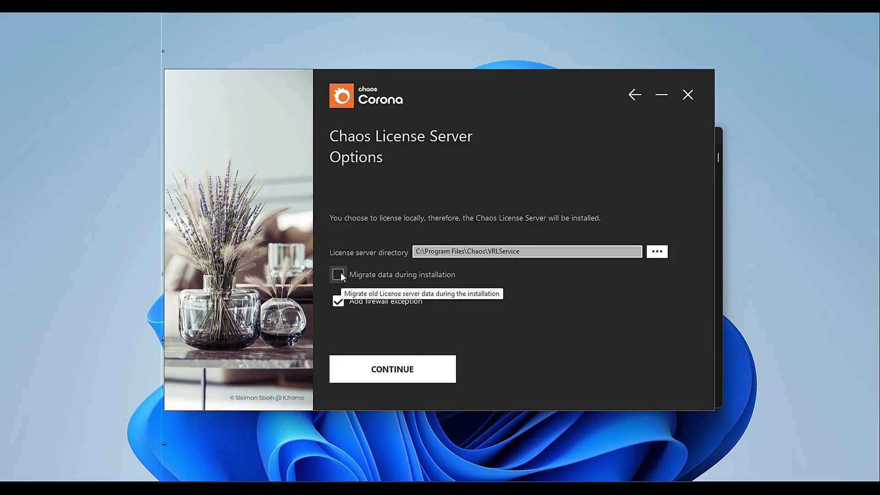
Enable license server data migration, install Corona 13, and close the installer.
click(339, 275)
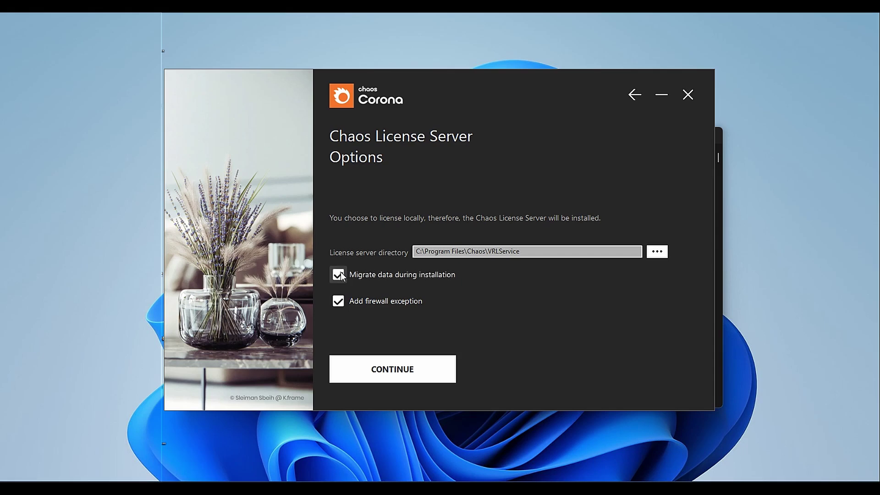
click(388, 374)
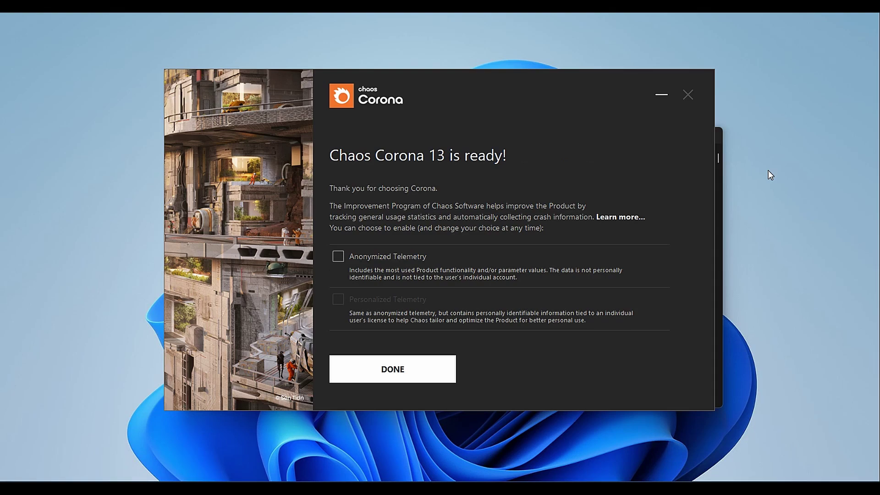
click(399, 372)
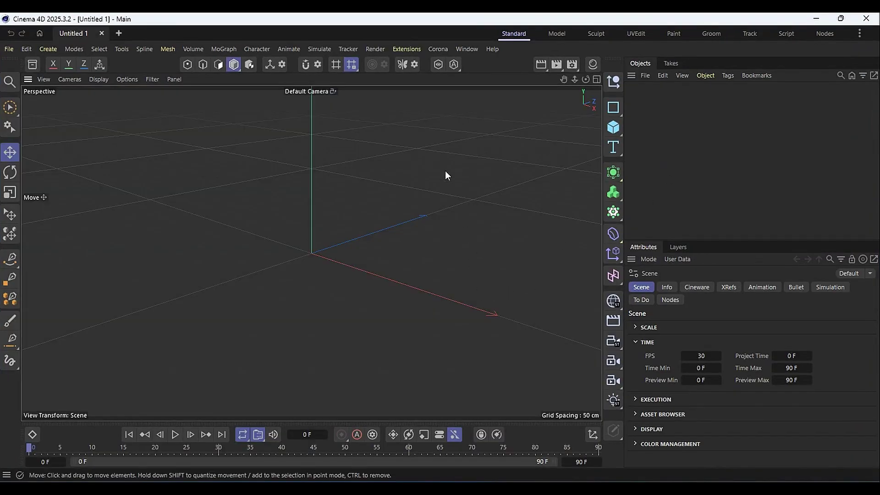
Check that Corona About shows version 13 on Cinema 4D 2025.3.2, then close it.
click(437, 50)
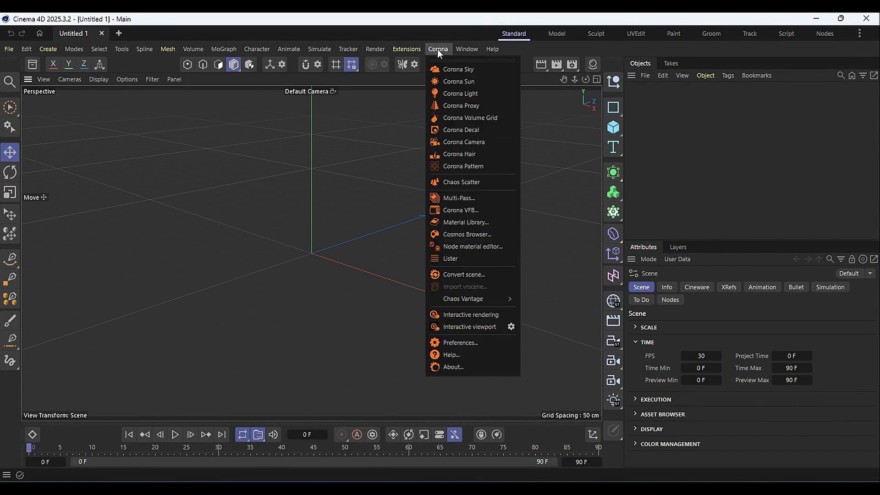
click(458, 365)
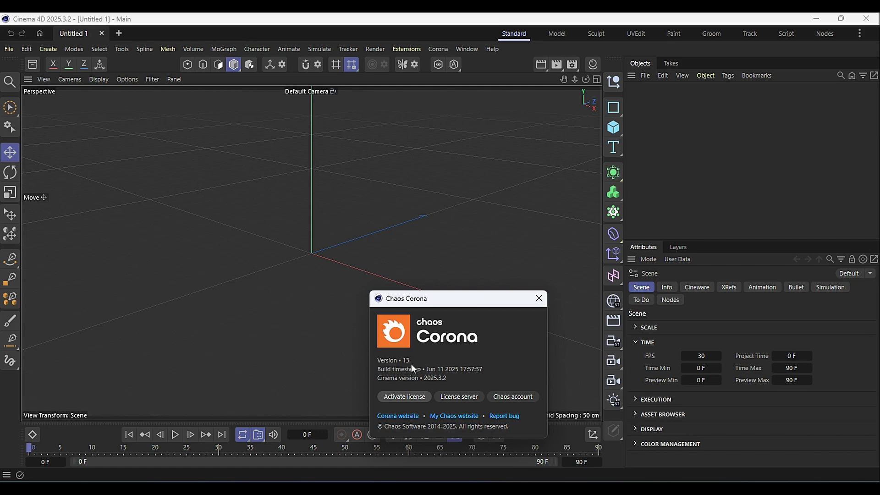
drag(439, 292, 416, 150)
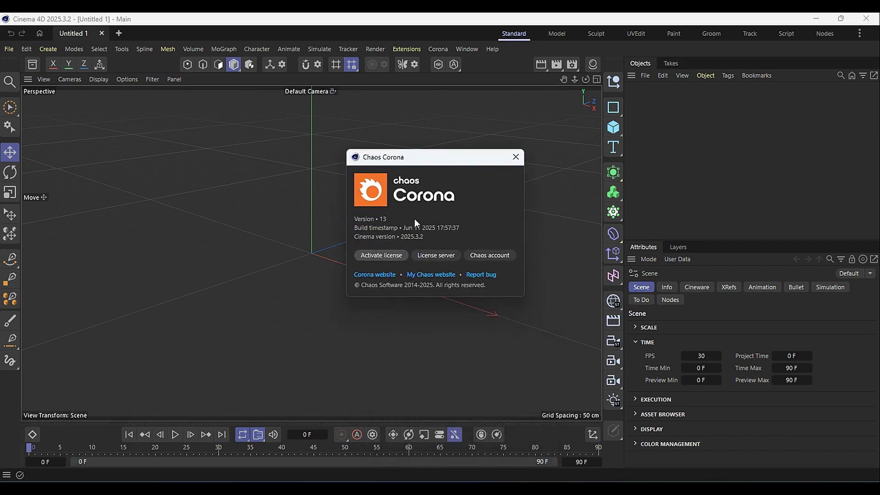
key(Escape)
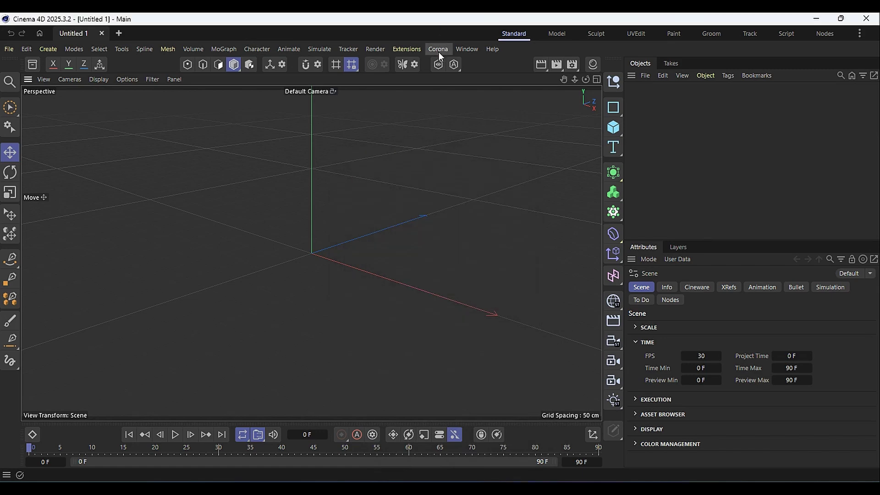
click(439, 52)
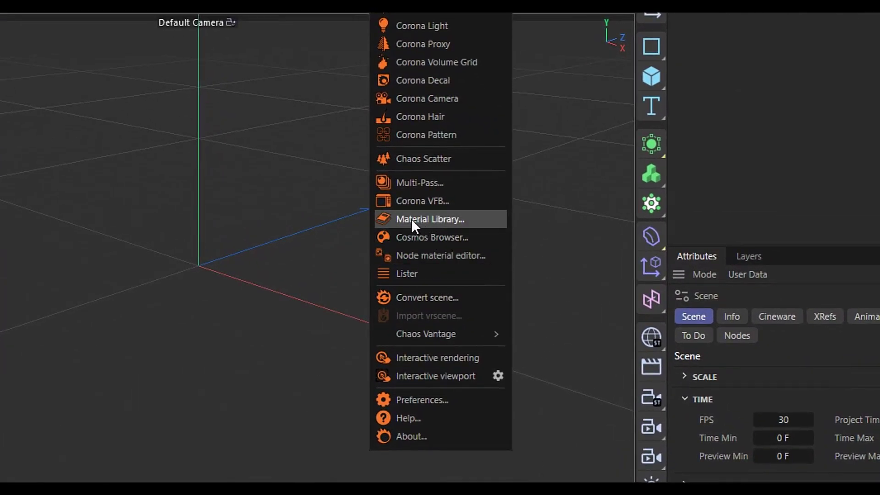
Agree to download the Corona Material Library, then close its window.
click(443, 227)
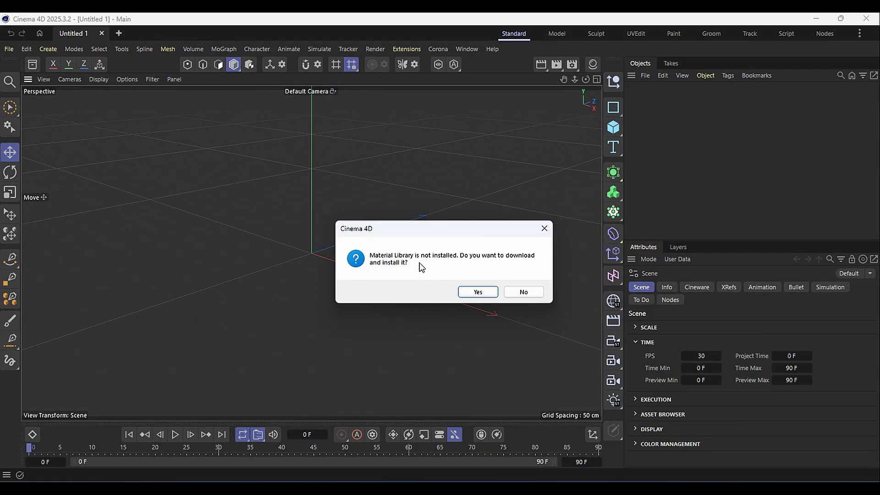
click(479, 290)
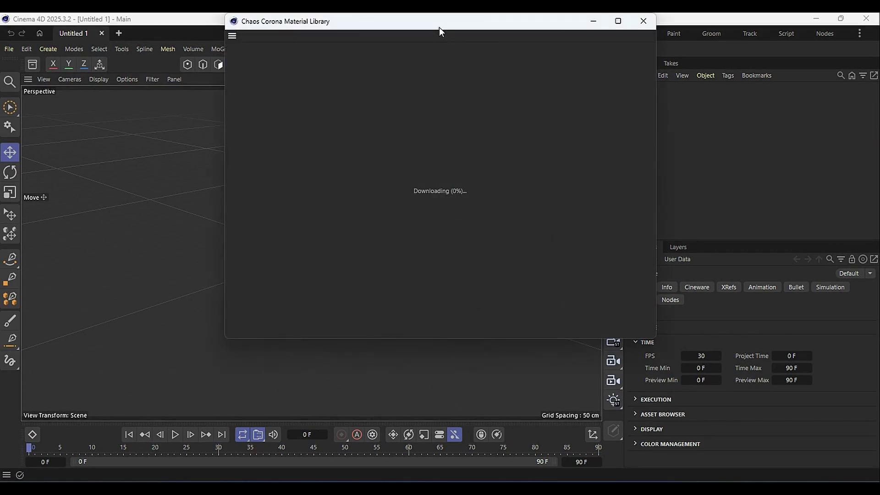
drag(439, 28, 405, 77)
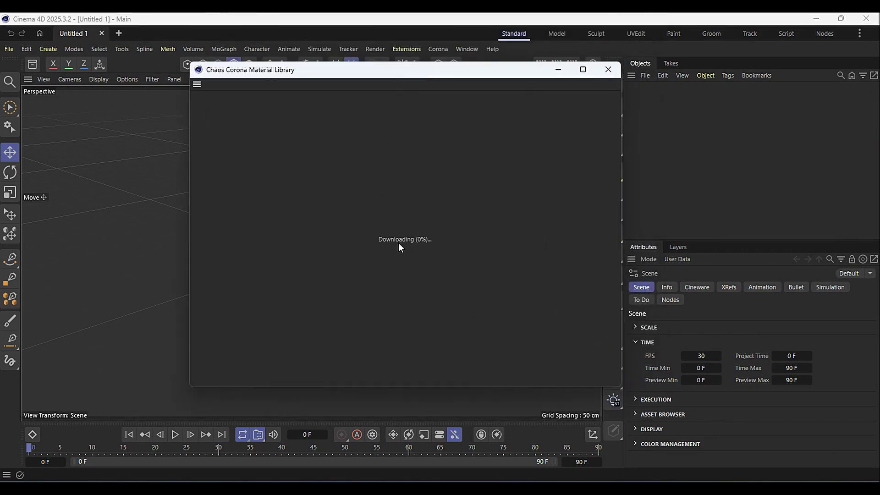
click(609, 70)
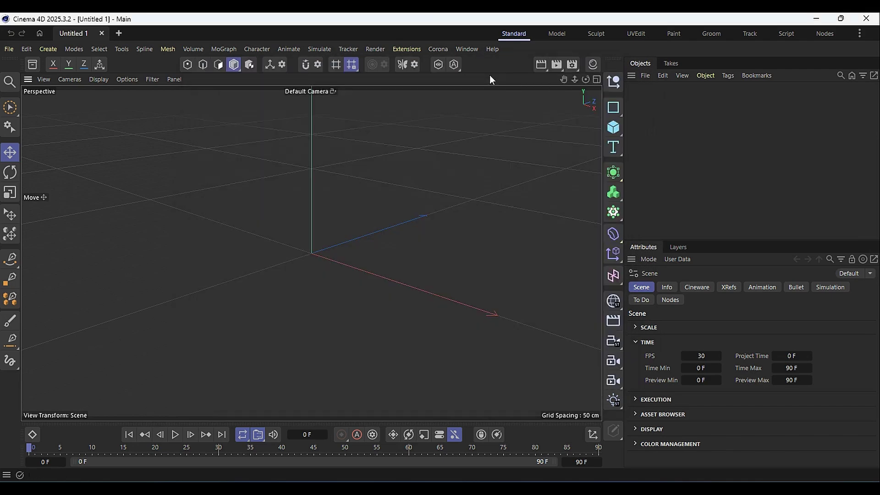
Open the Chaos Cosmos Browser and browse the Furniture category.
click(437, 49)
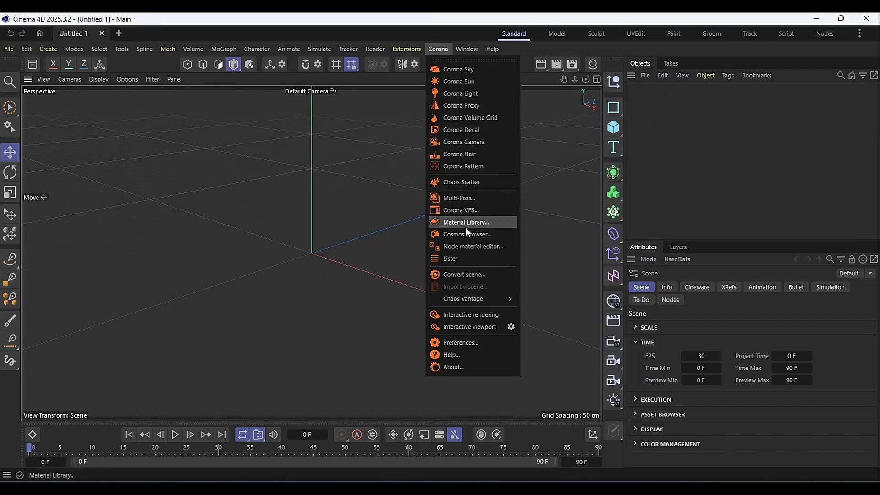
click(508, 237)
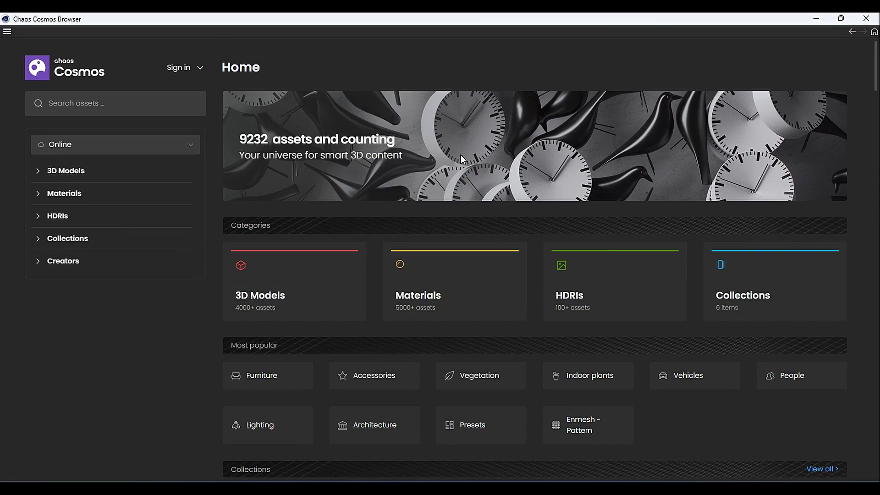
scroll(488, 337, down, 2)
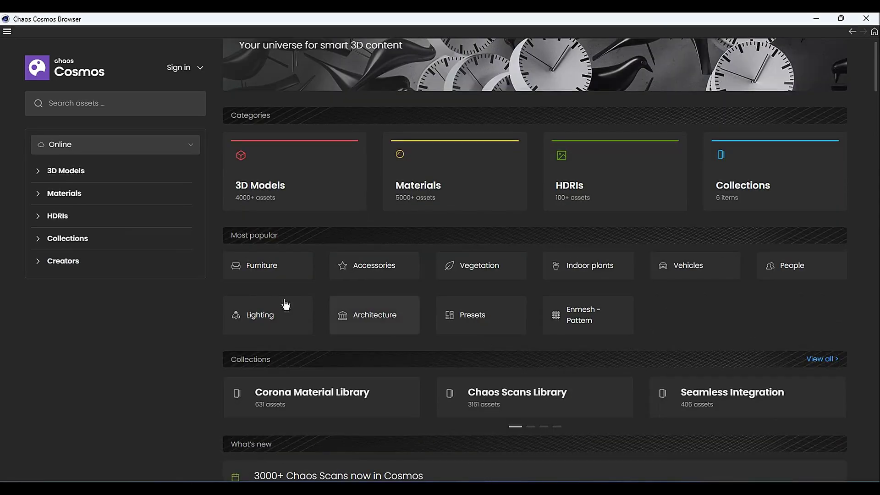
click(261, 266)
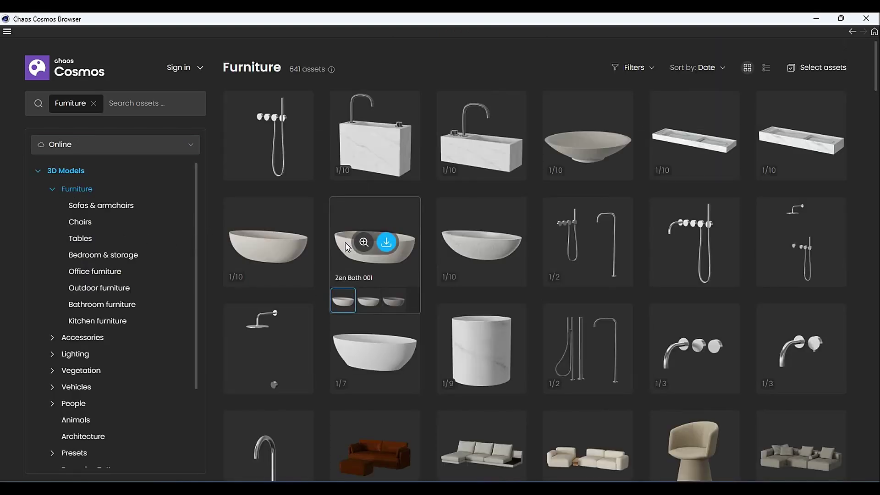
Download the Purist Column 001 model and choose Google sign-in for Chaos.
scroll(544, 261, down, 4)
mouse_move(874, 87)
mouse_down()
mouse_move(878, 120)
mouse_move(877, 83)
mouse_up()
scroll(800, 193, down, 3)
mouse_move(779, 193)
mouse_move(255, 168)
scroll(294, 192, up, 3)
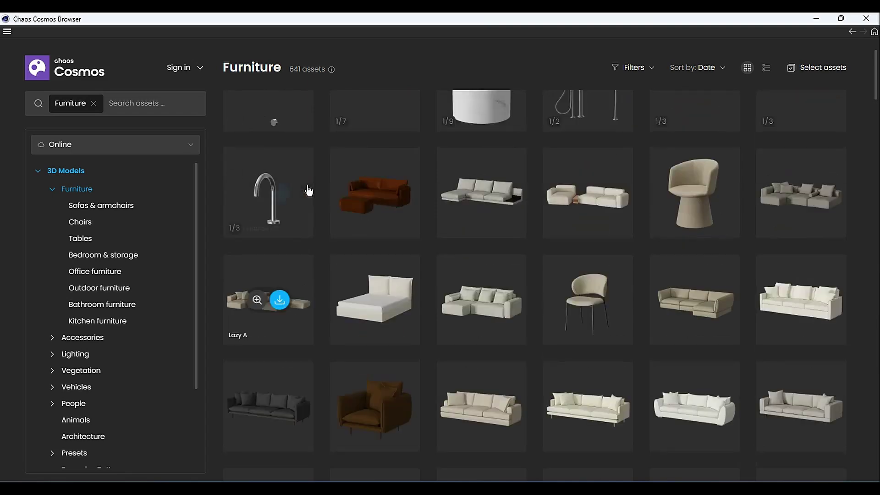
mouse_move(502, 146)
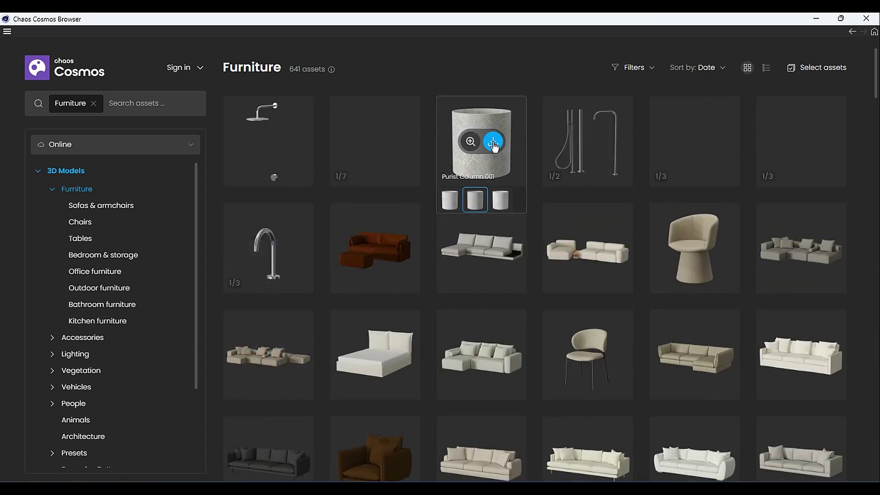
click(494, 143)
click(601, 436)
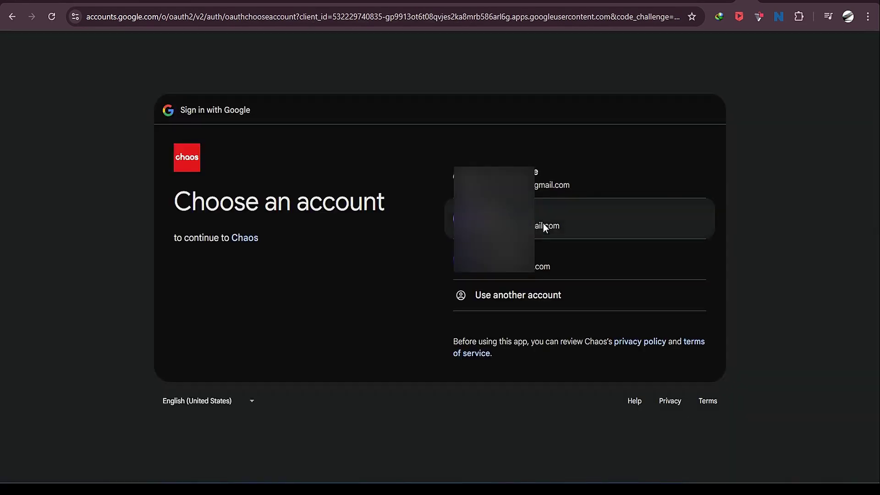
Sign in to Chaos with the first listed Google account, then minimize Chrome.
click(550, 180)
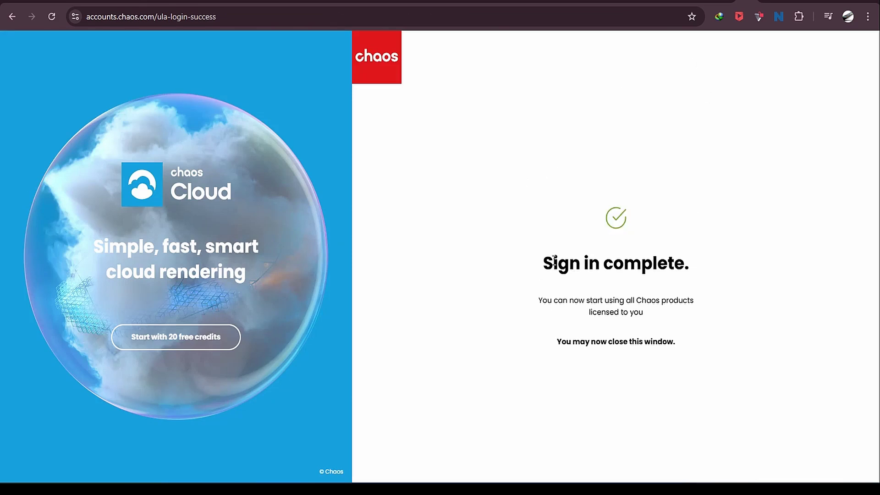
click(815, 3)
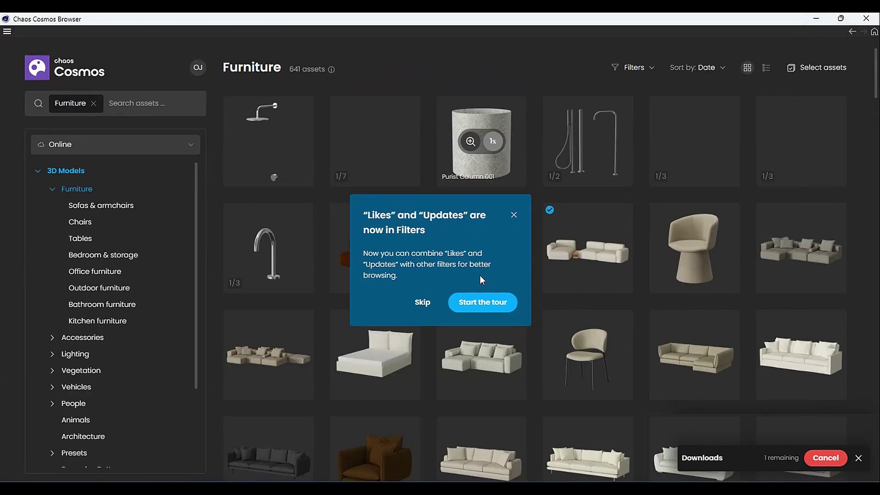
Close the 'Likes and Updates' notice while Purist Column 001 keeps downloading.
click(513, 217)
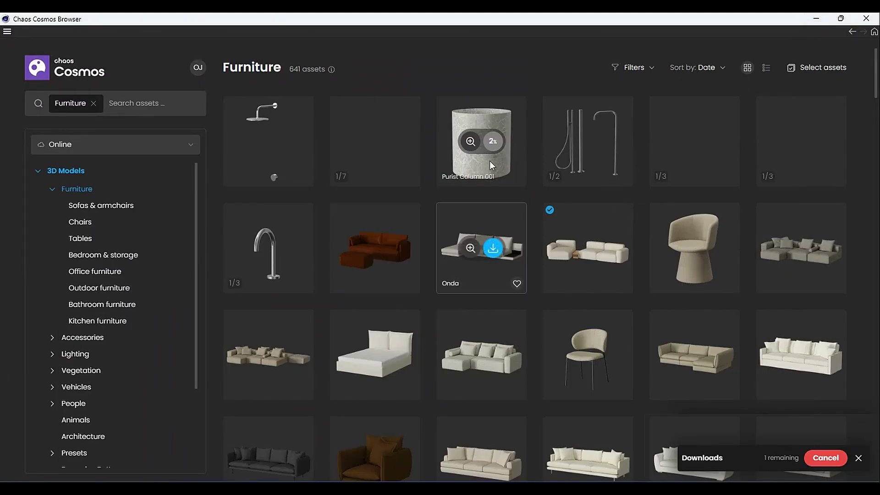